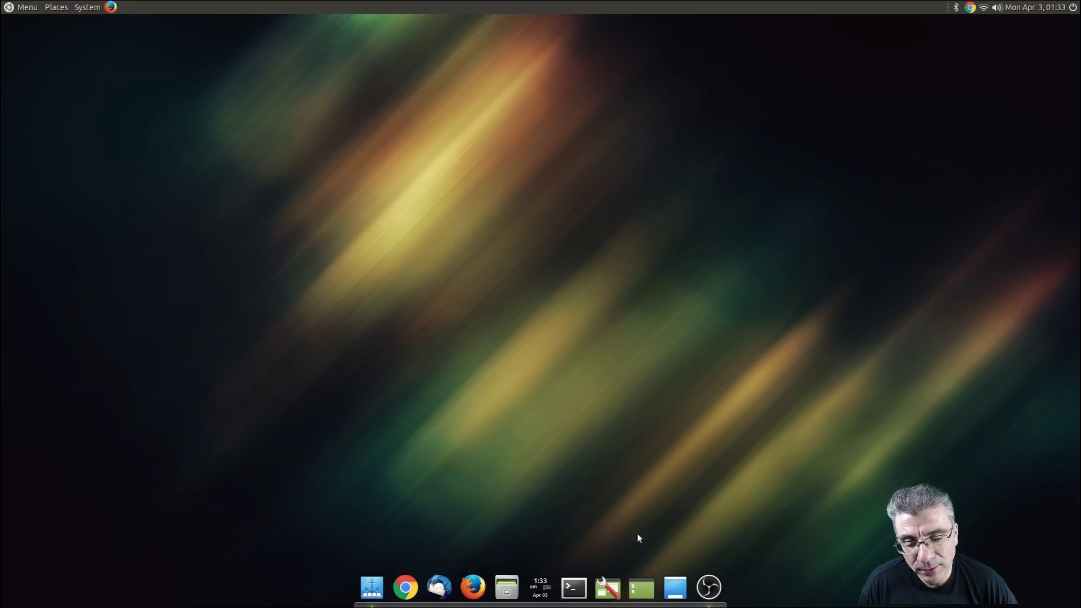
Step: Open MATE Tweak's Panel settings and keep Pantheon as the panel layout
click(642, 588)
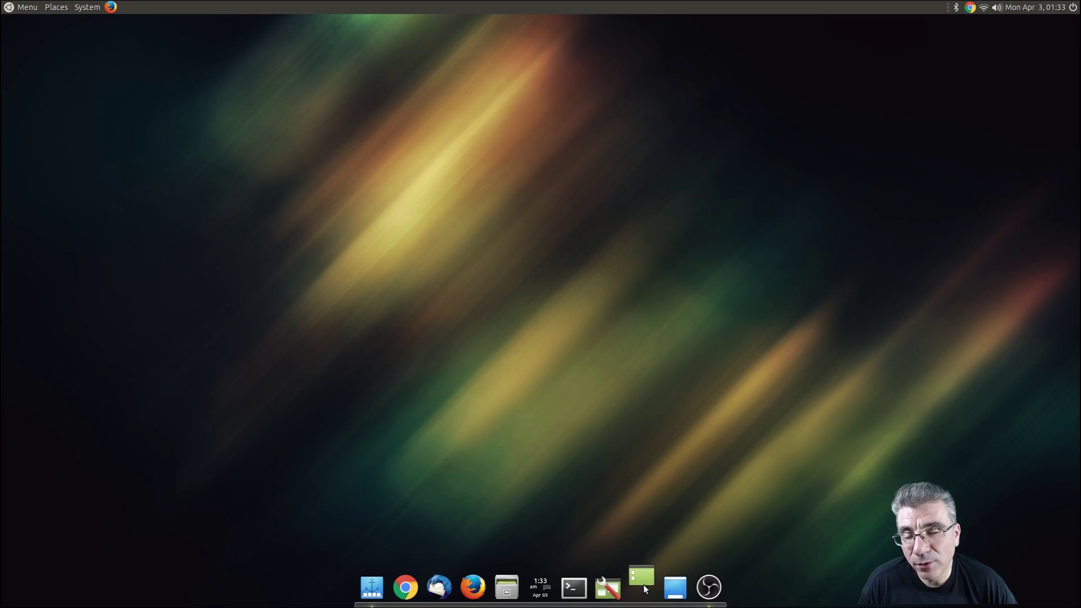
click(442, 255)
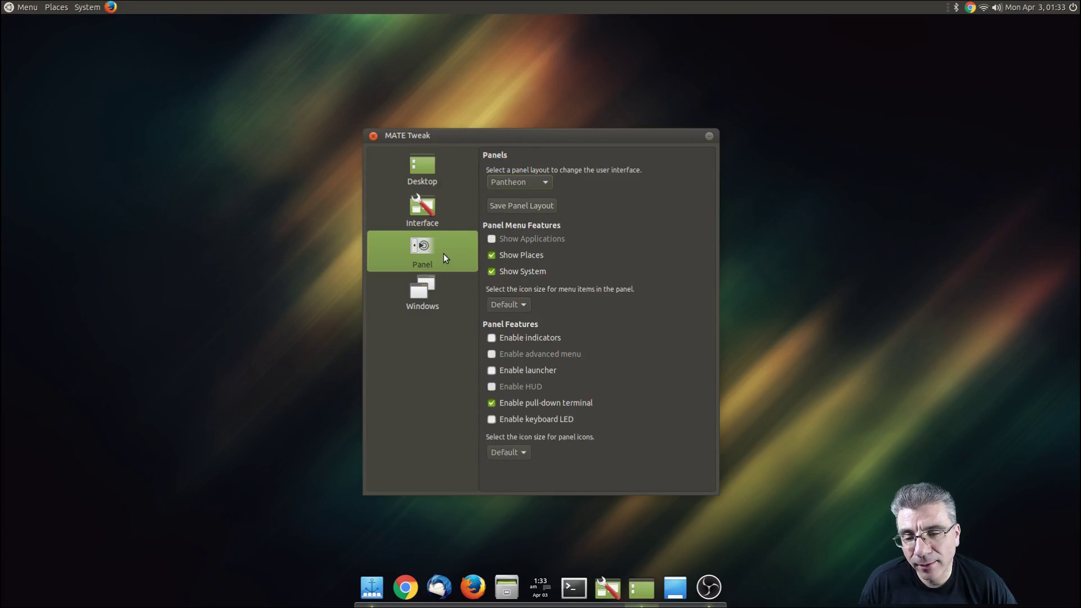
click(518, 181)
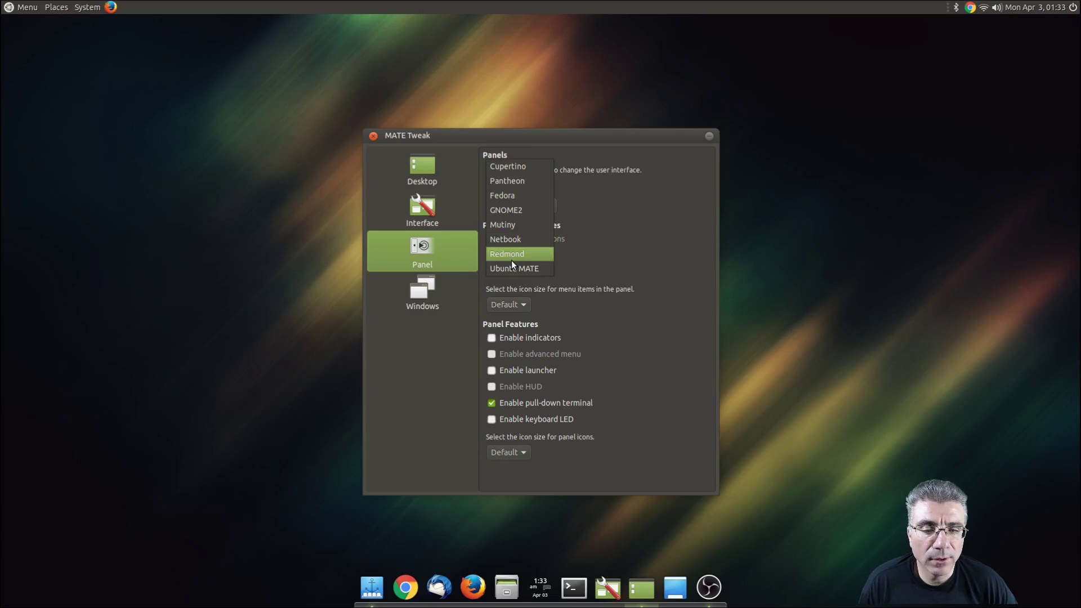
click(516, 184)
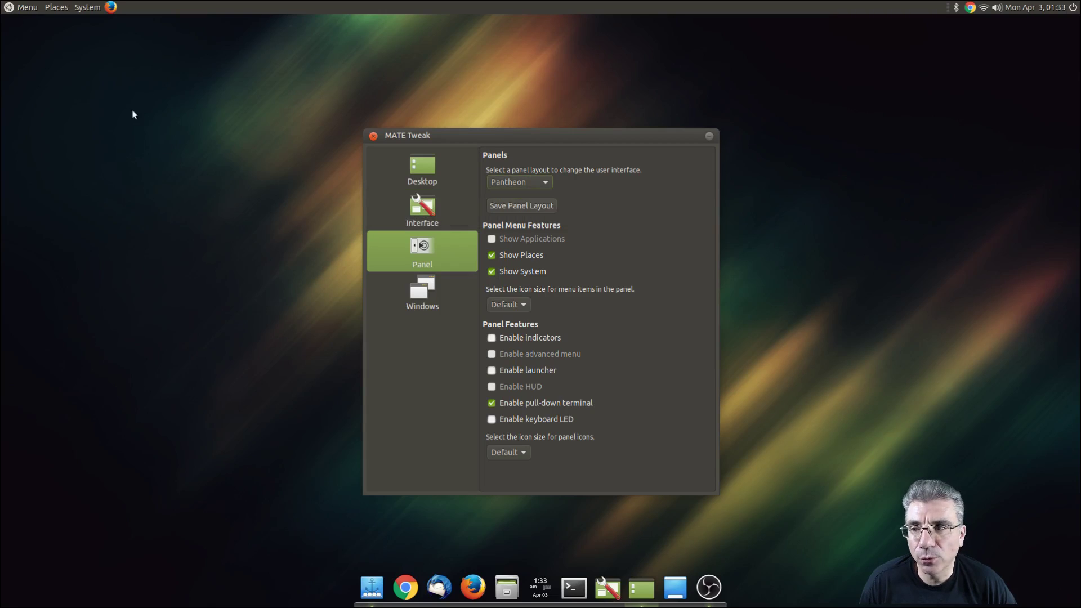
Step: Look through the applications menu, close it, and bring it up again
click(23, 8)
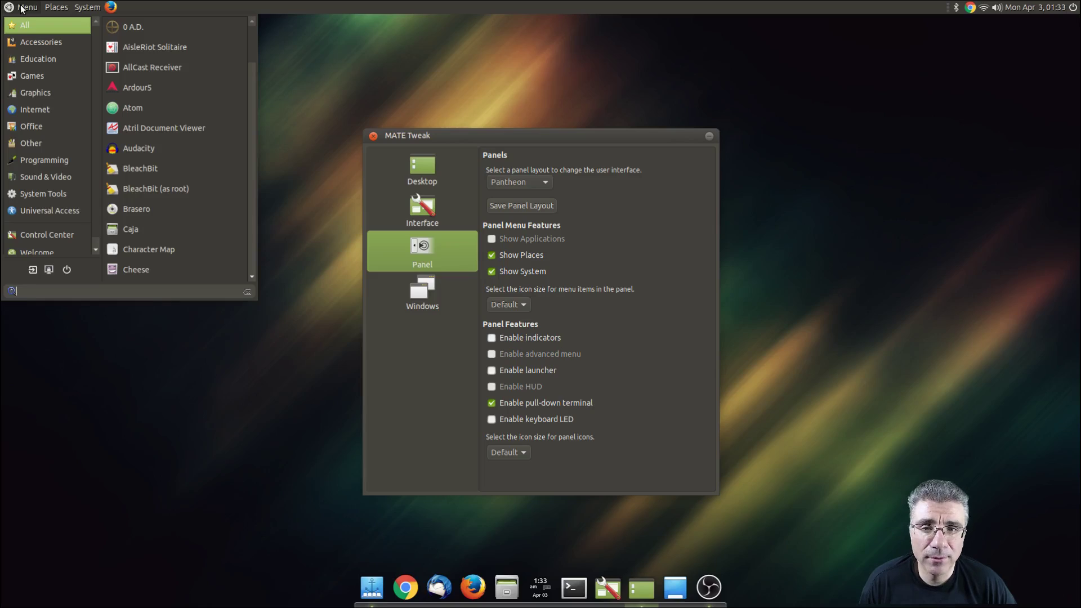
click(553, 353)
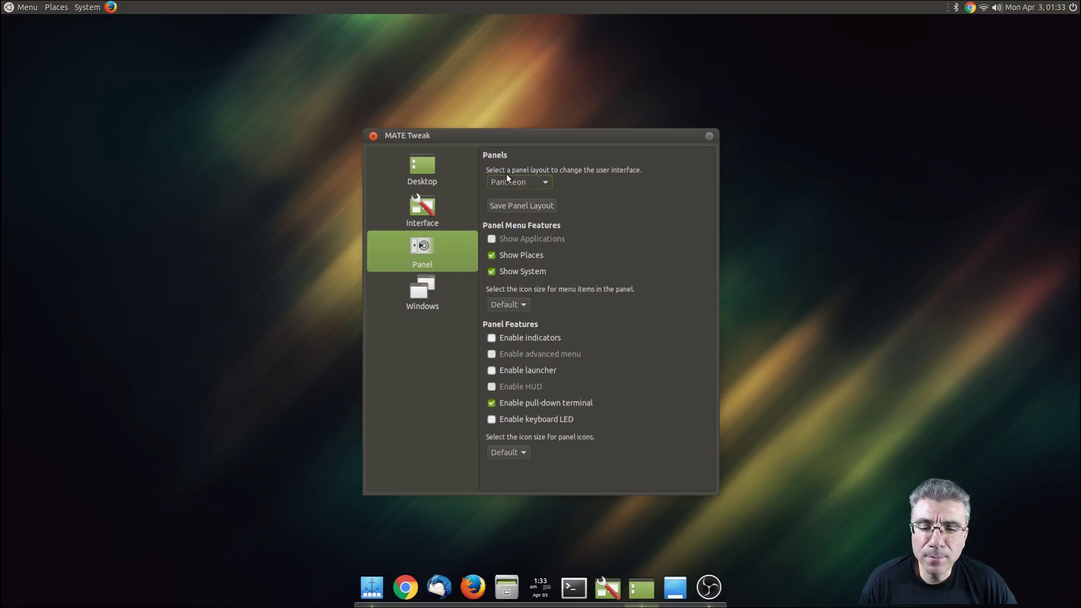
click(21, 10)
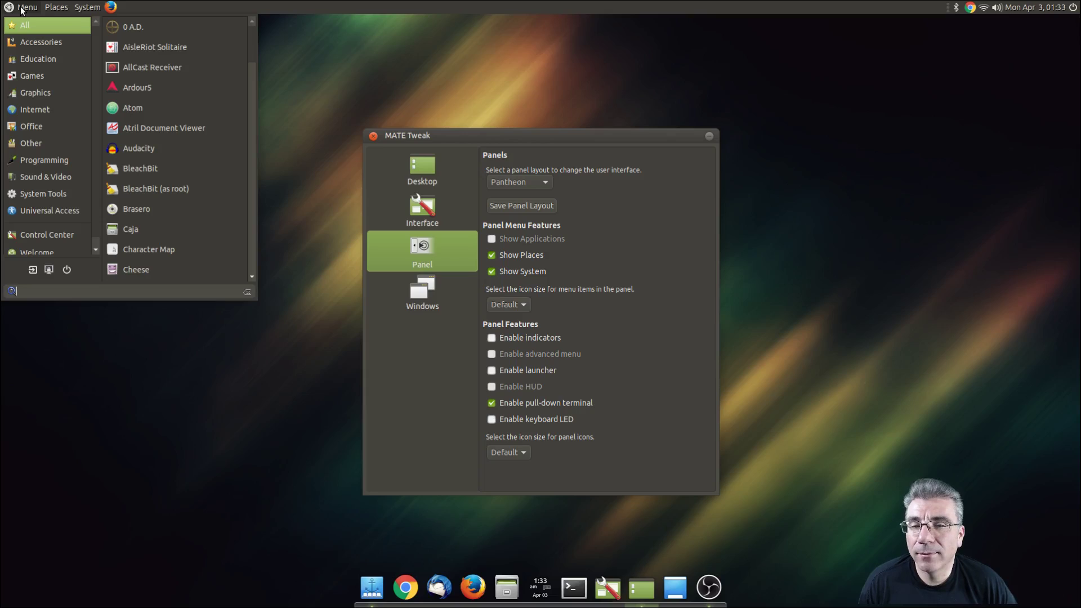
click(21, 10)
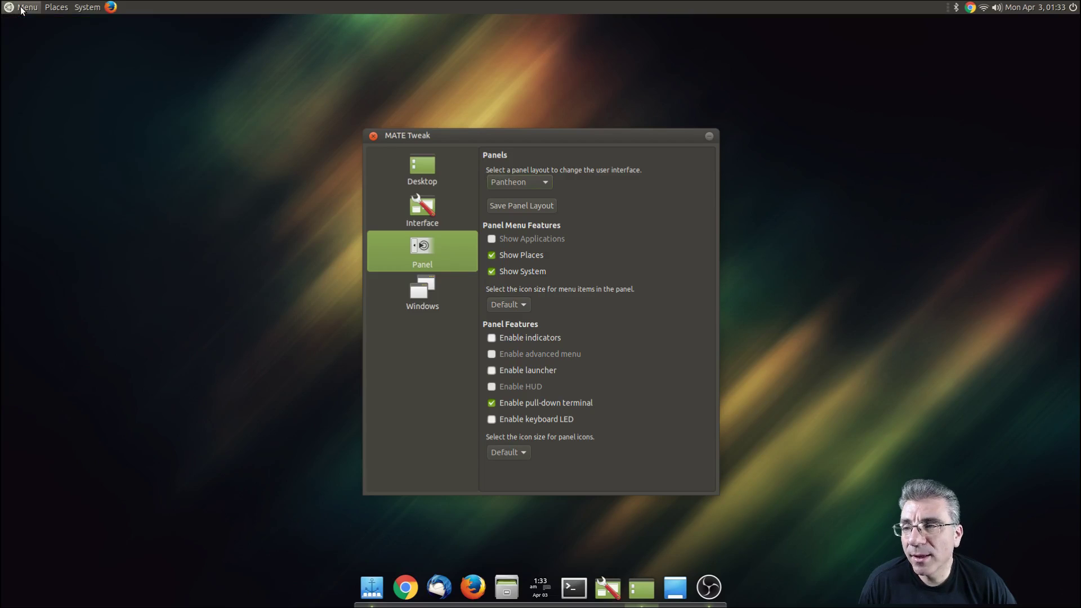
right_click(23, 9)
click(29, 15)
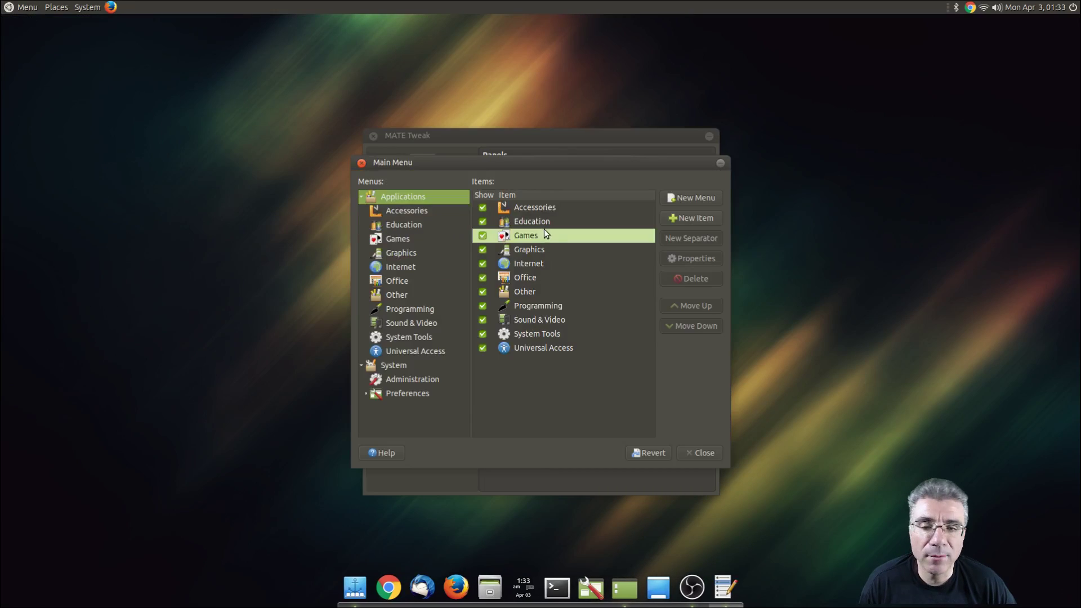
click(362, 162)
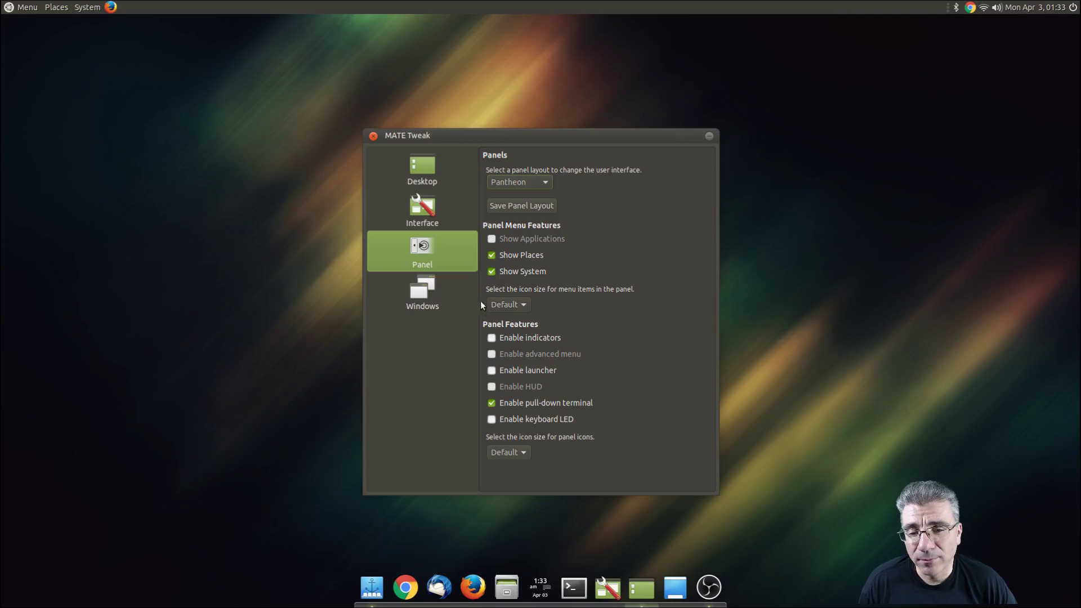
Step: From Control Center's Change Theme, try Ambiant-MATE and BlackMATE, then settle on Ambiant-MATE-Dark
click(608, 587)
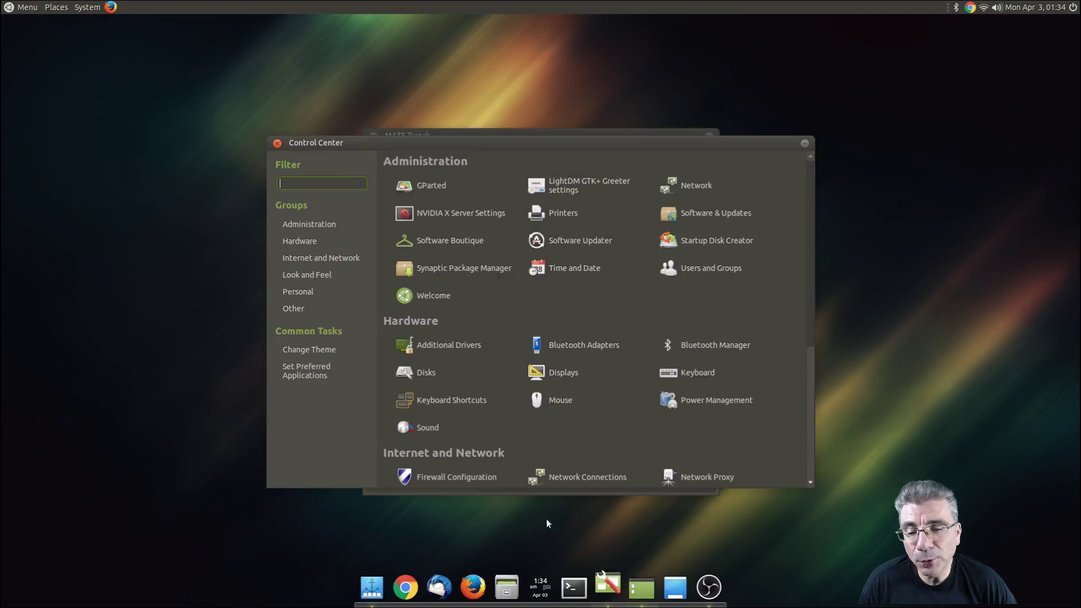
click(335, 345)
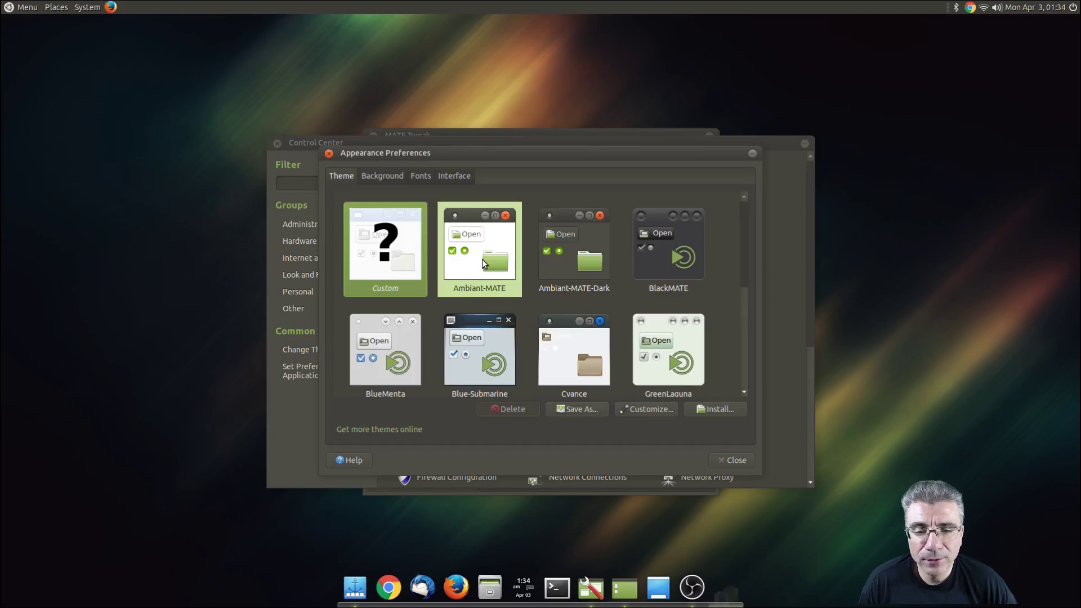
click(479, 252)
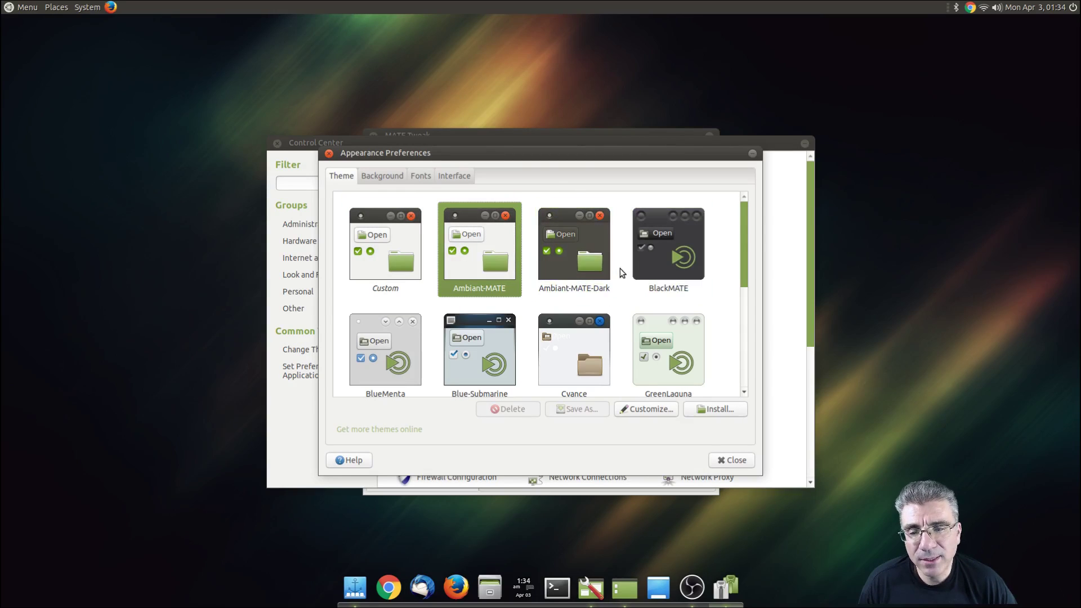
click(656, 247)
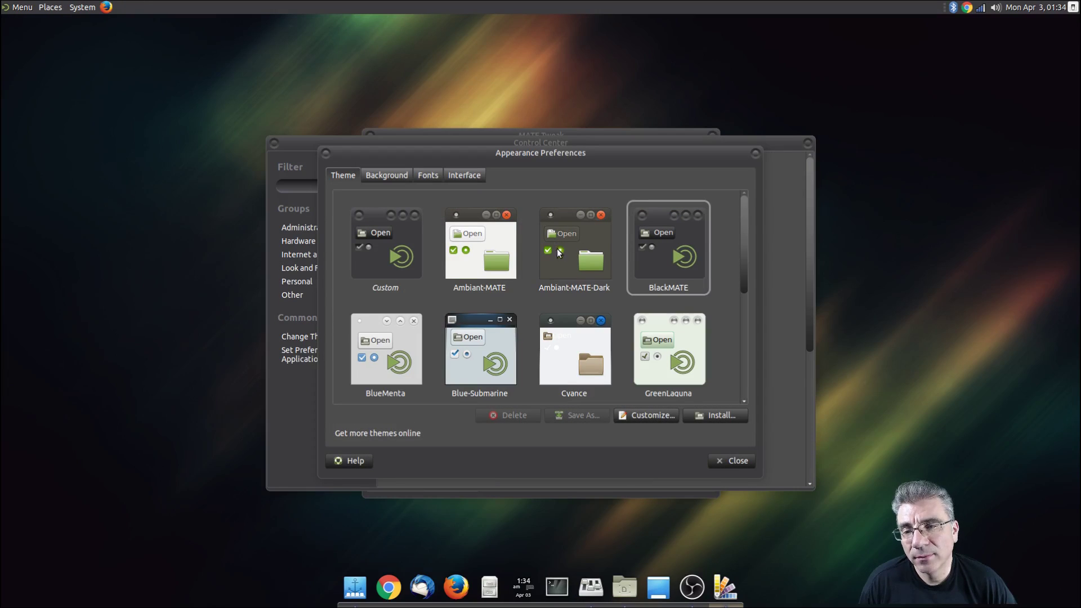
click(592, 253)
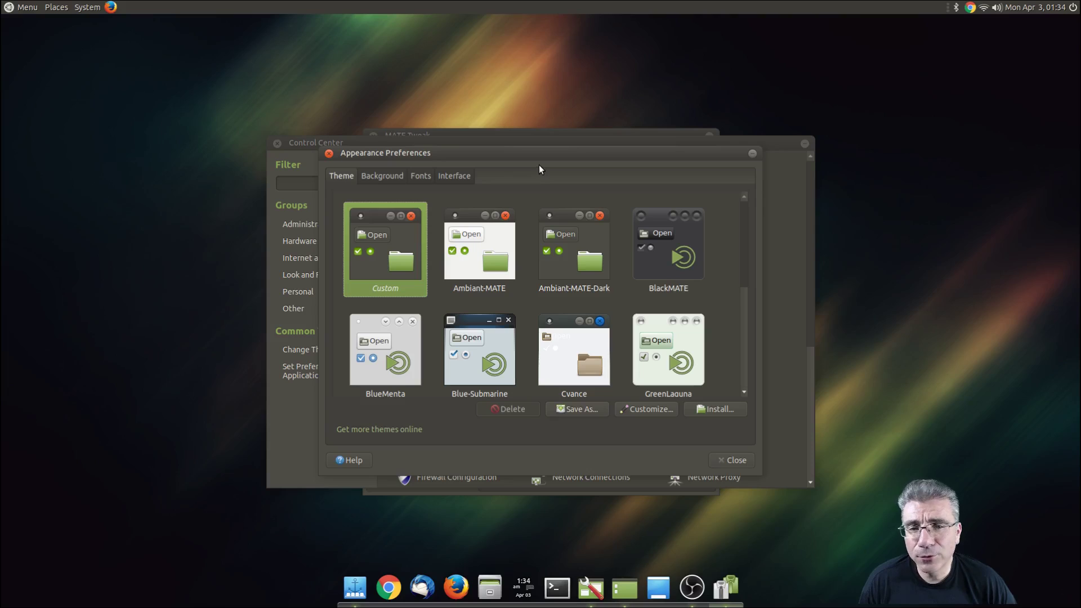
click(488, 590)
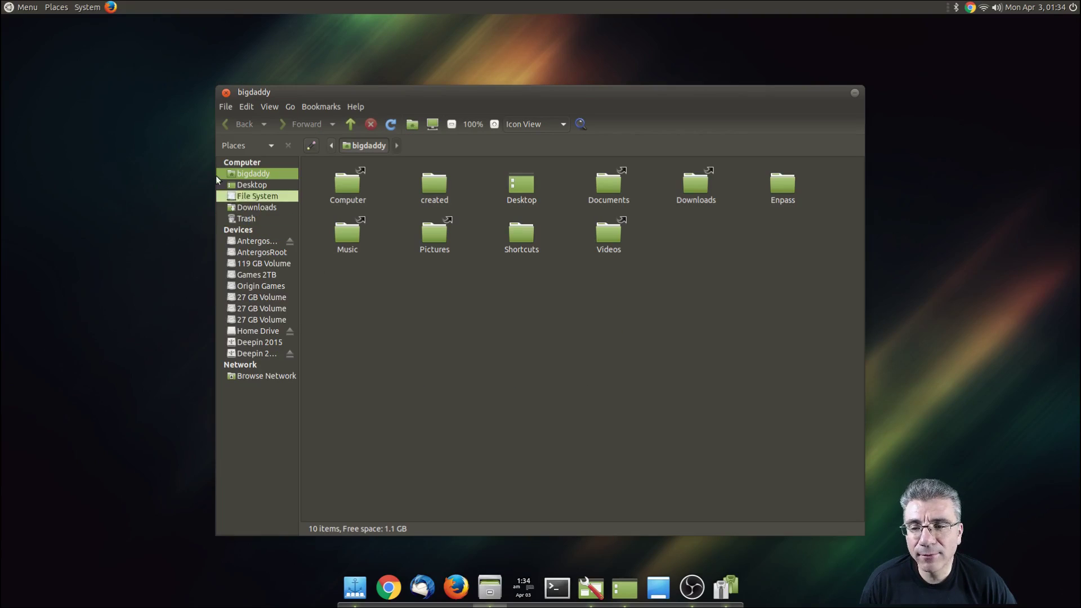
click(25, 8)
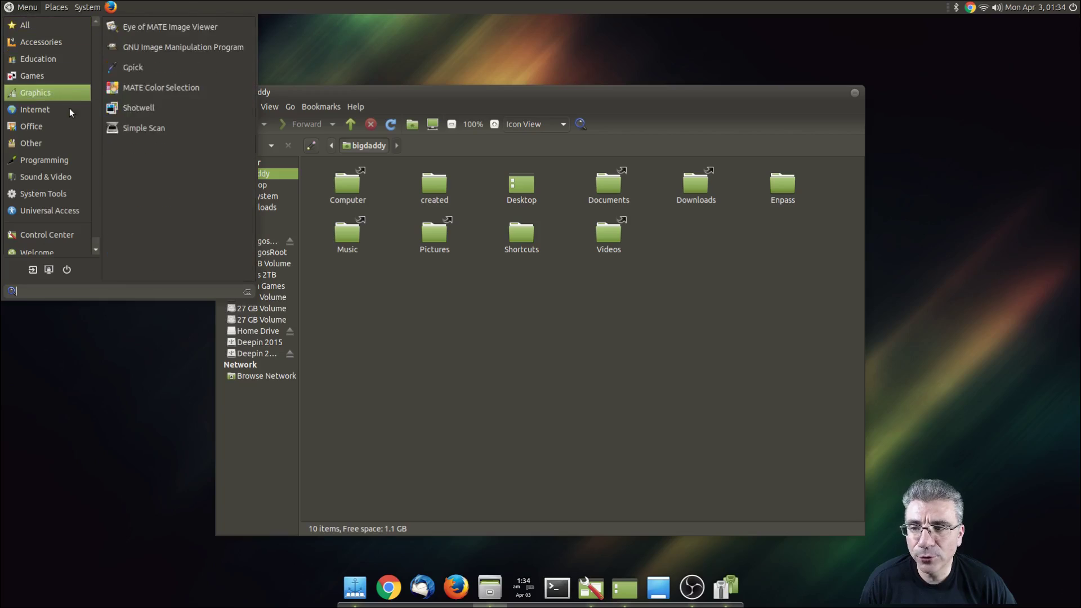
mouse_move(67, 93)
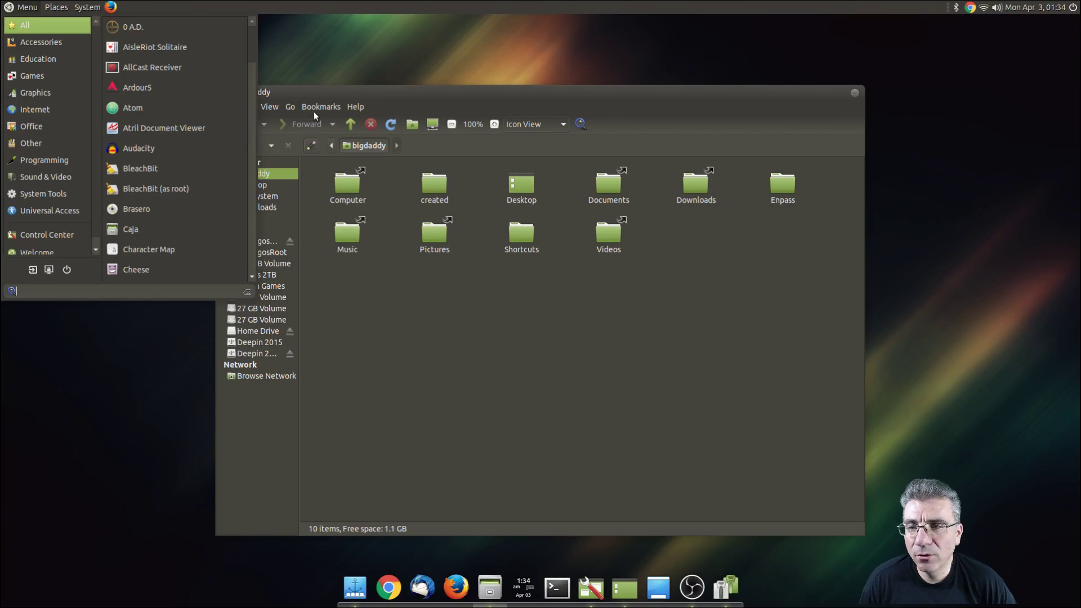
click(414, 327)
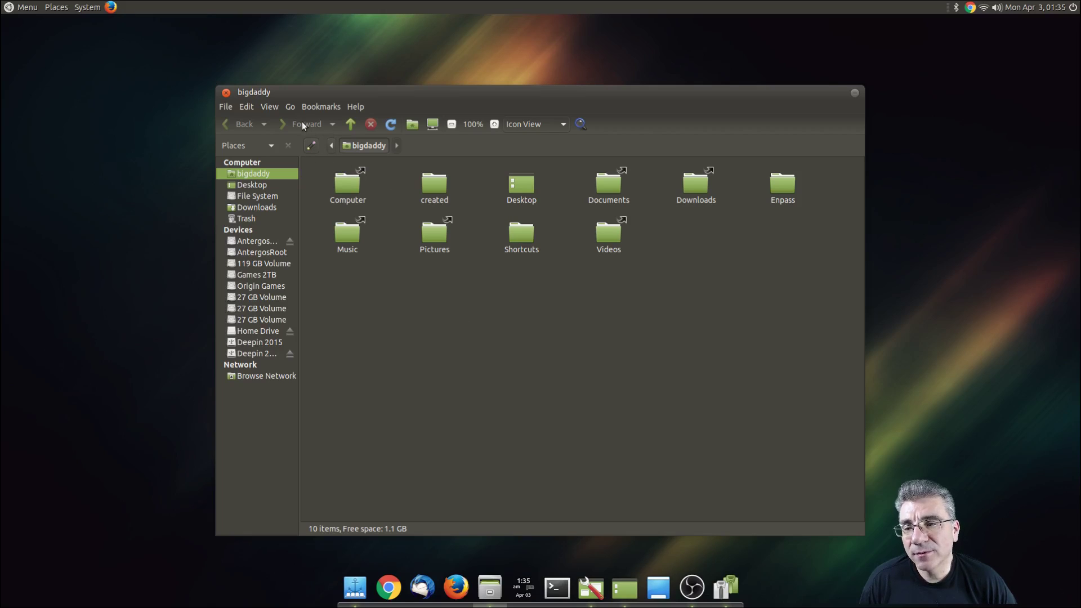
click(227, 92)
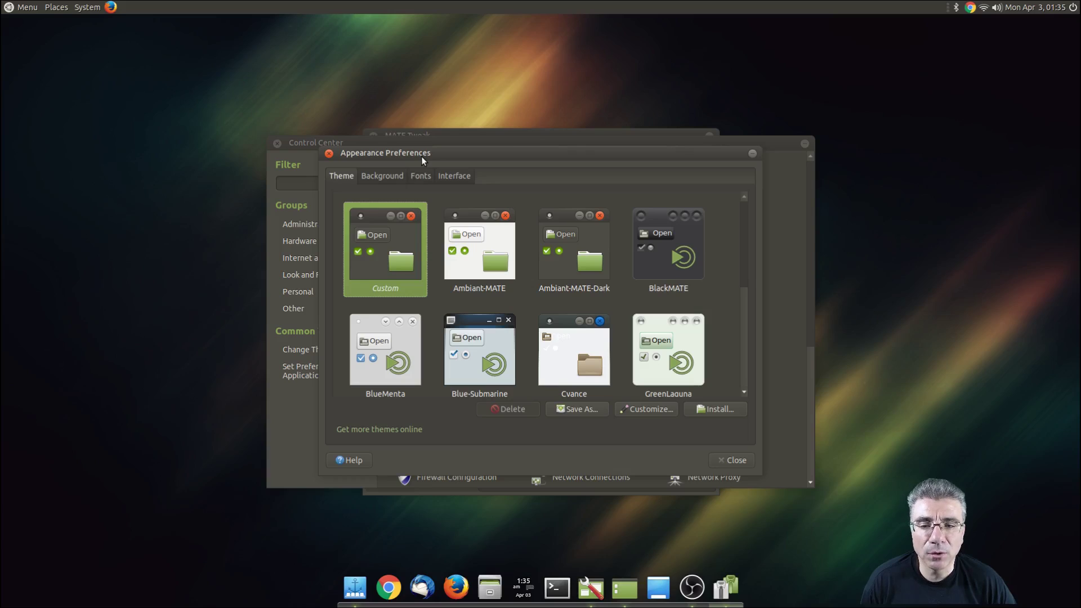
Step: Close Appearance Preferences, Control Center and MATE Tweak
click(330, 154)
click(278, 143)
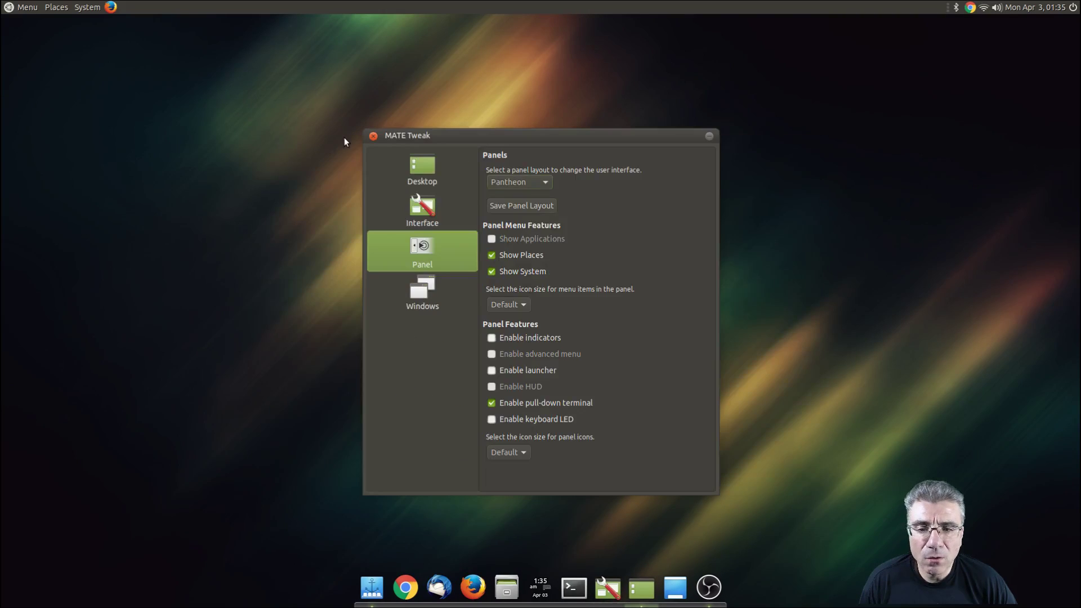
click(373, 137)
Step: Launch Ubuntu MATE Welcome, browse Getting Started, return to the main menu, and enter Software
click(24, 8)
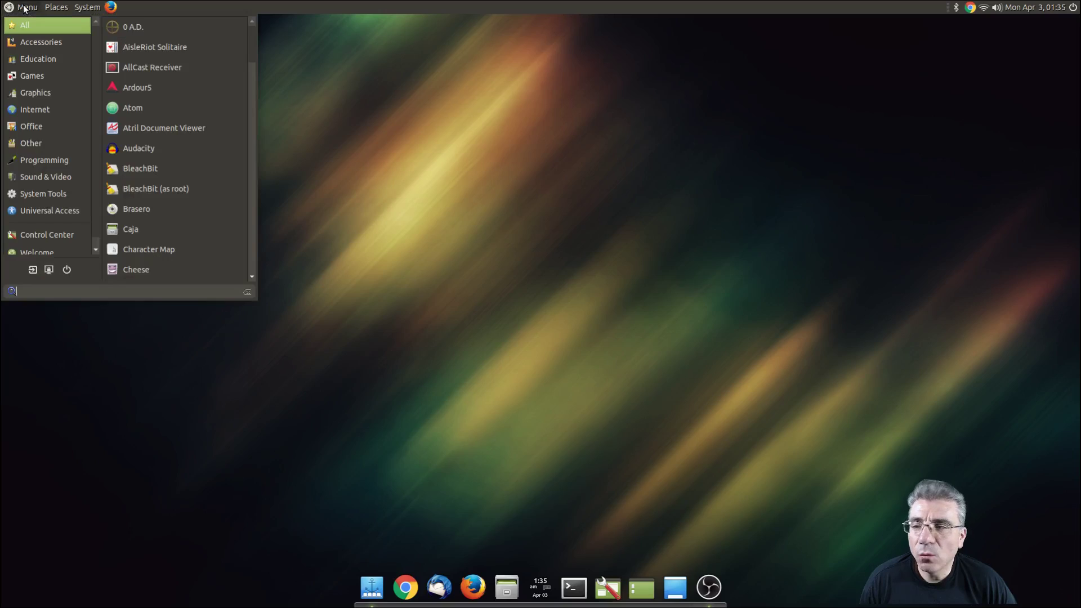
click(39, 247)
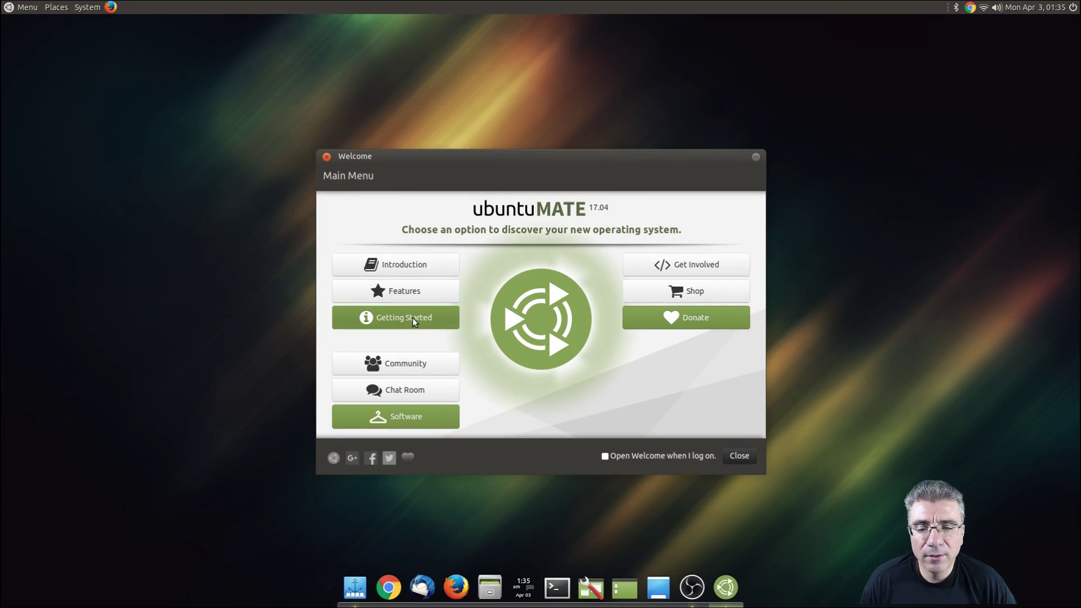
click(412, 318)
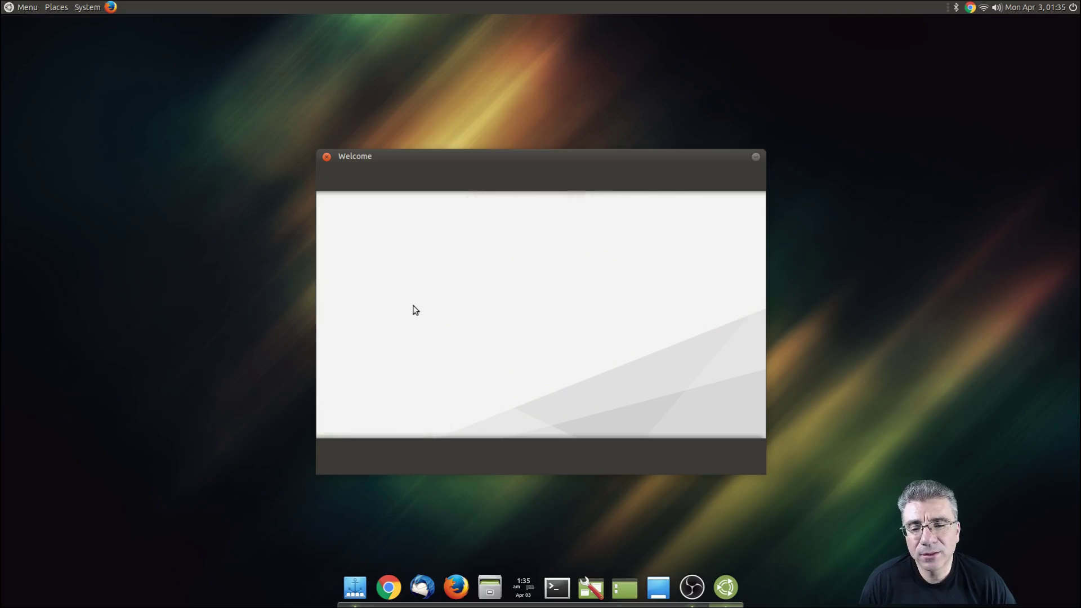
scroll(439, 319, down, 1)
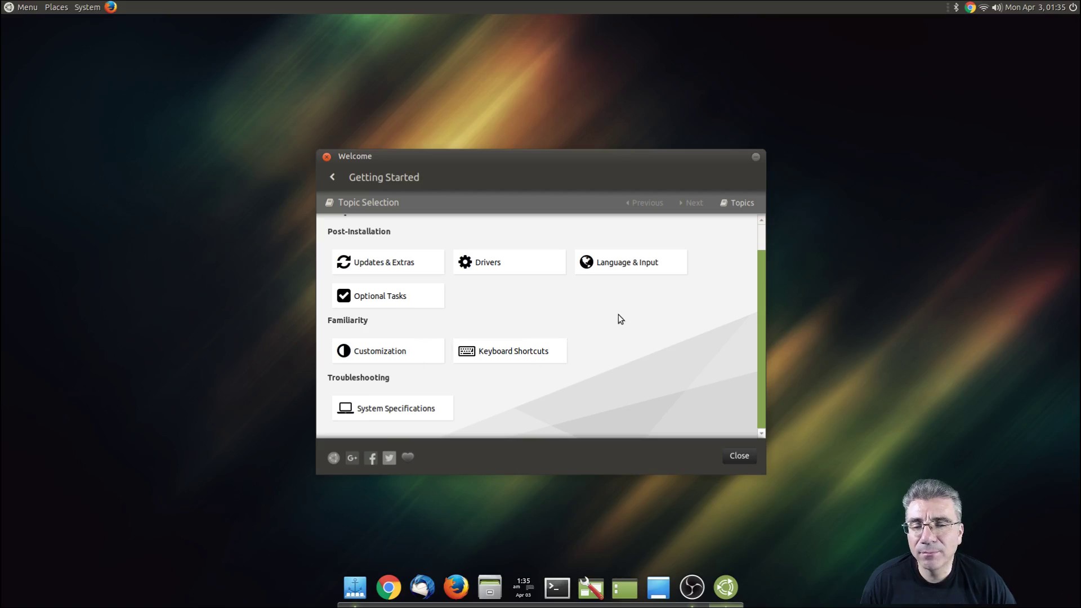
click(332, 177)
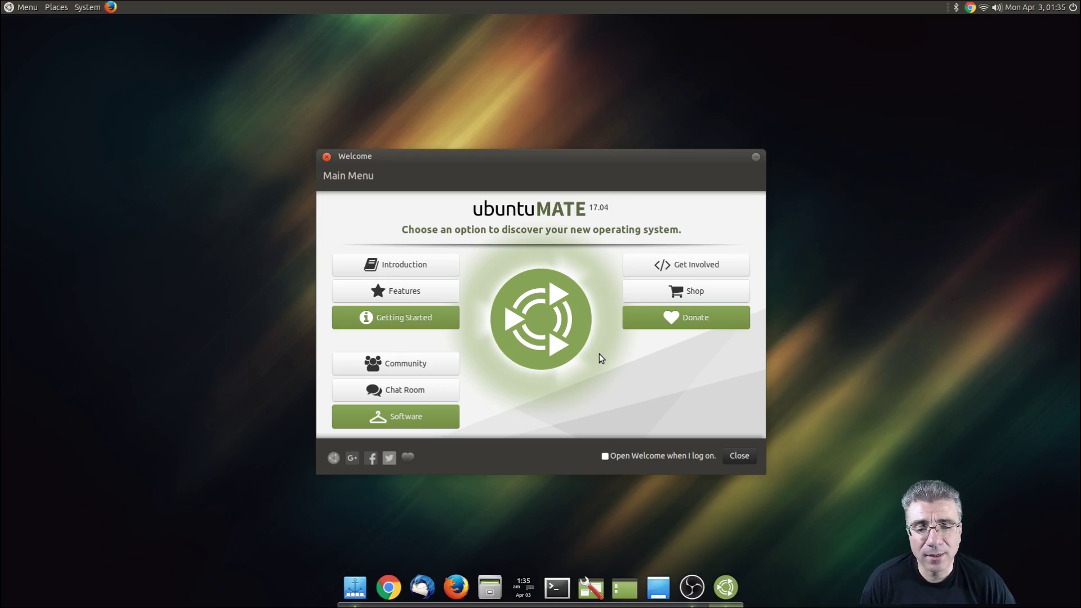
click(424, 416)
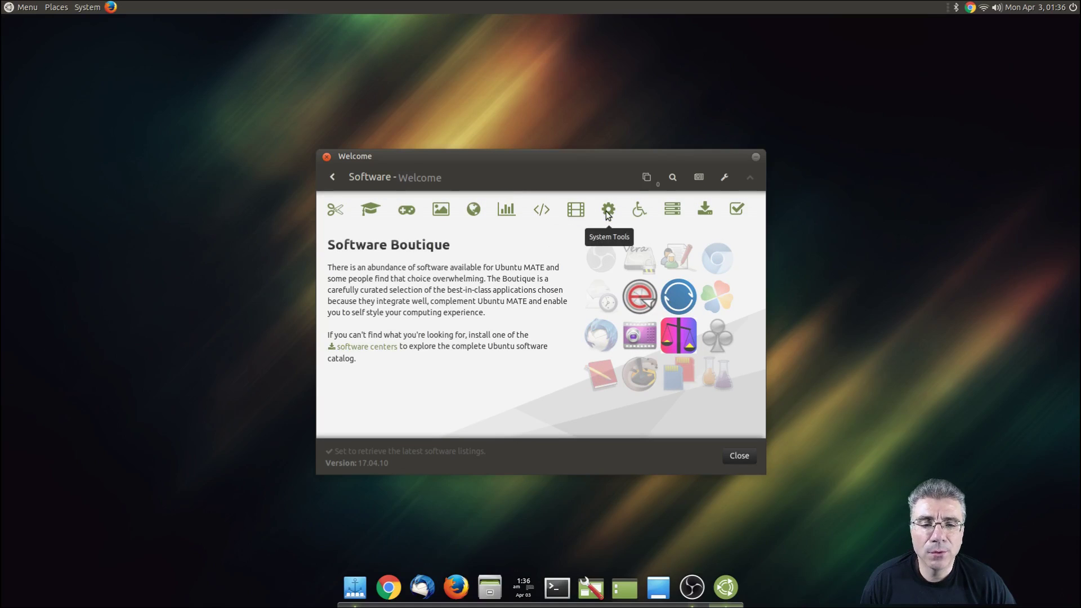
Step: In the Graphics category, add Blender and Inkscape to the install queue
click(443, 209)
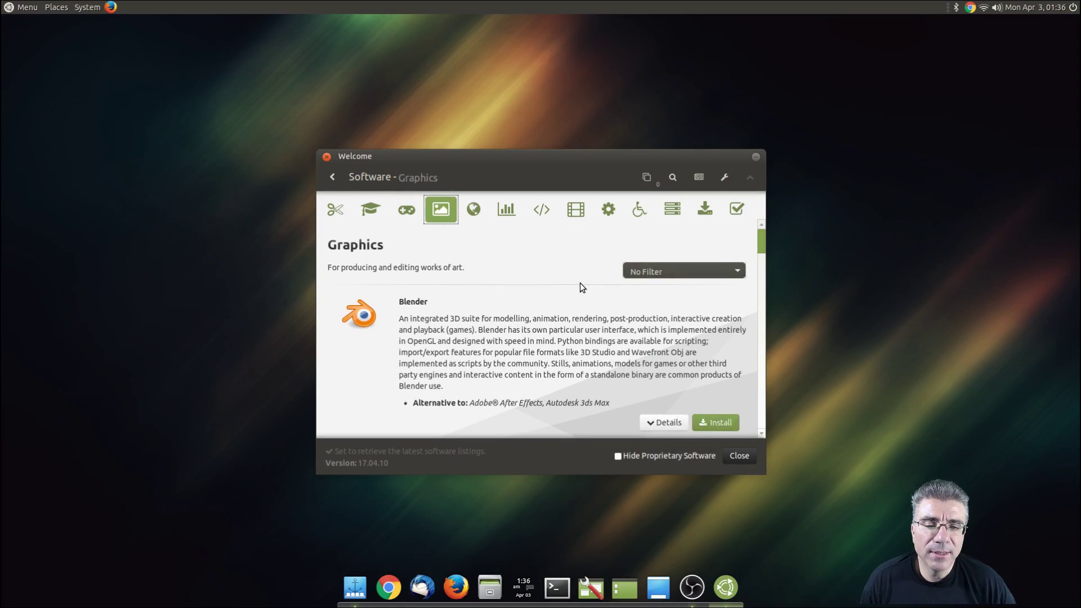
scroll(588, 311, down, 3)
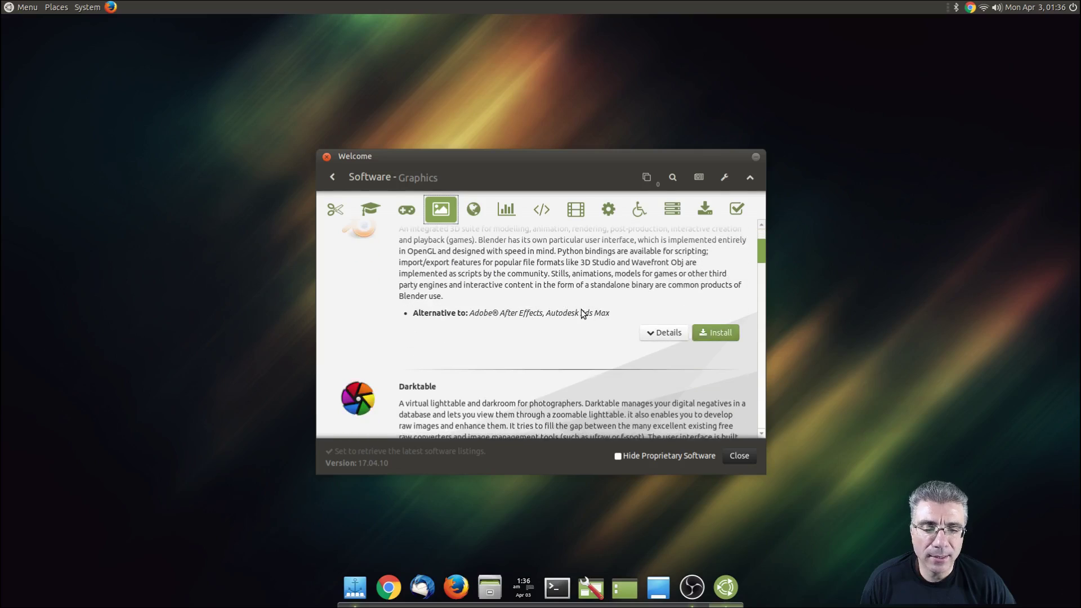
click(705, 333)
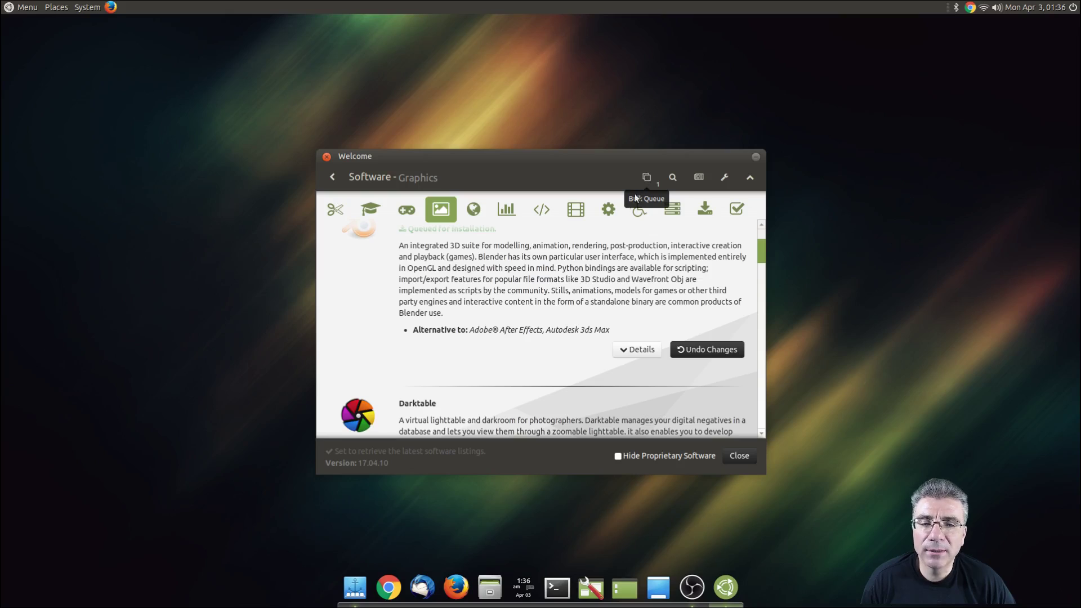
scroll(586, 309, down, 2)
scroll(584, 309, down, 5)
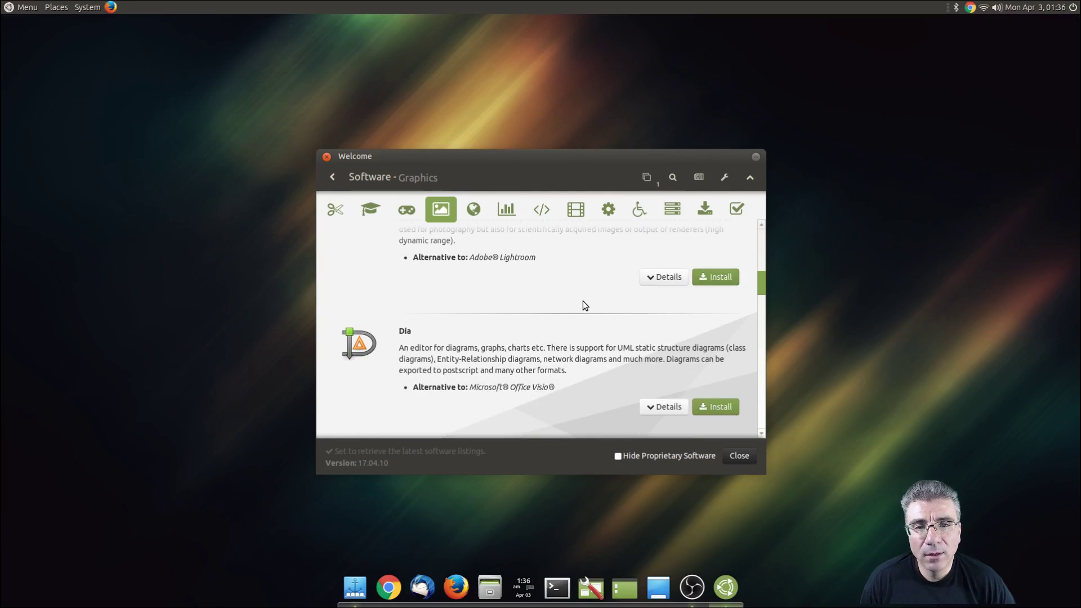
scroll(582, 300, down, 8)
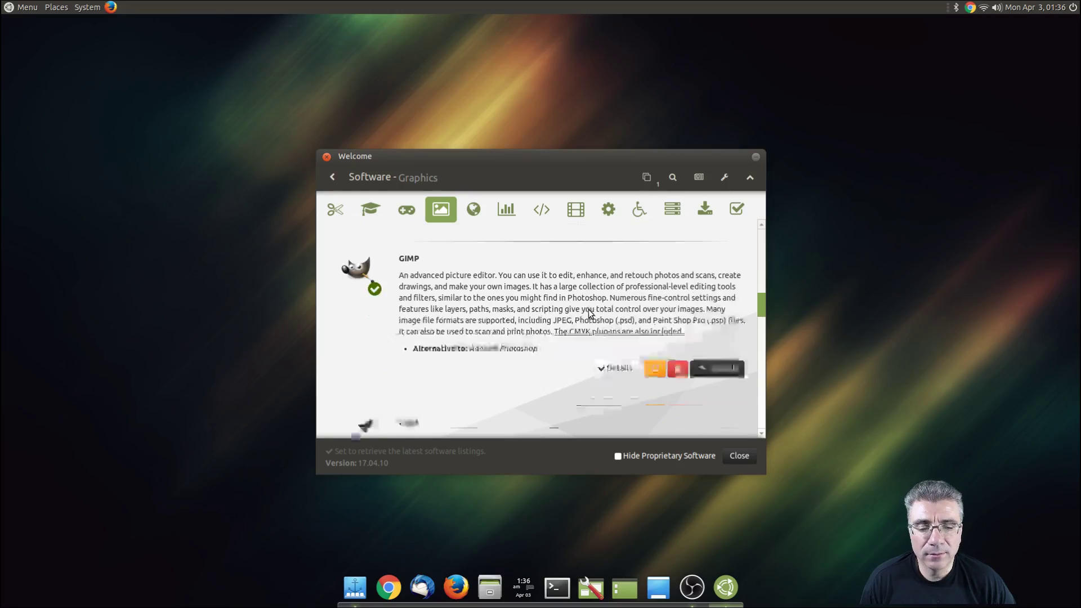
scroll(589, 309, down, 10)
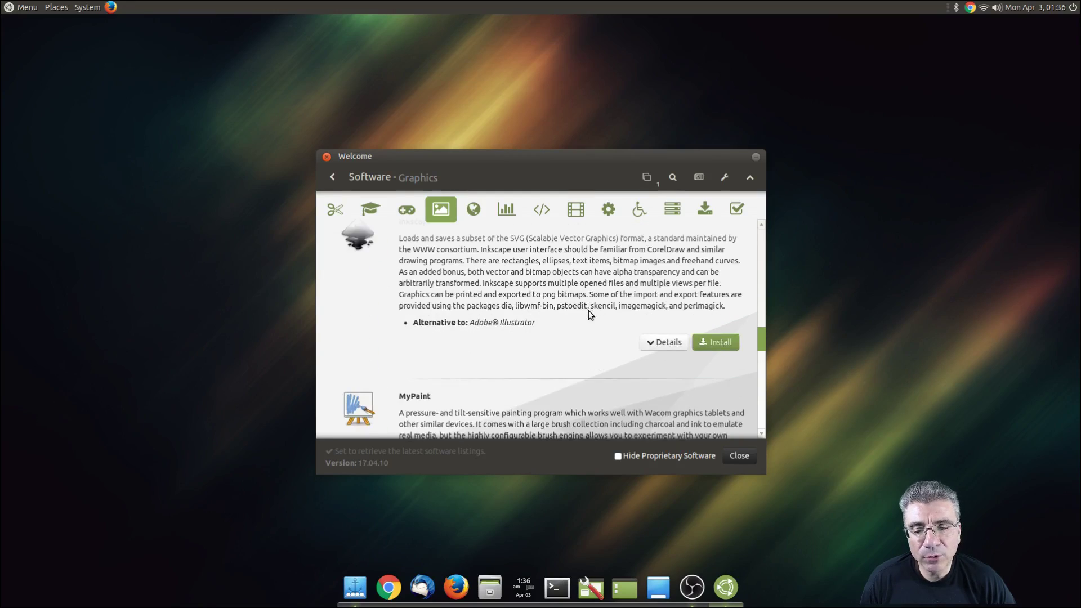
scroll(589, 309, up, 1)
click(715, 388)
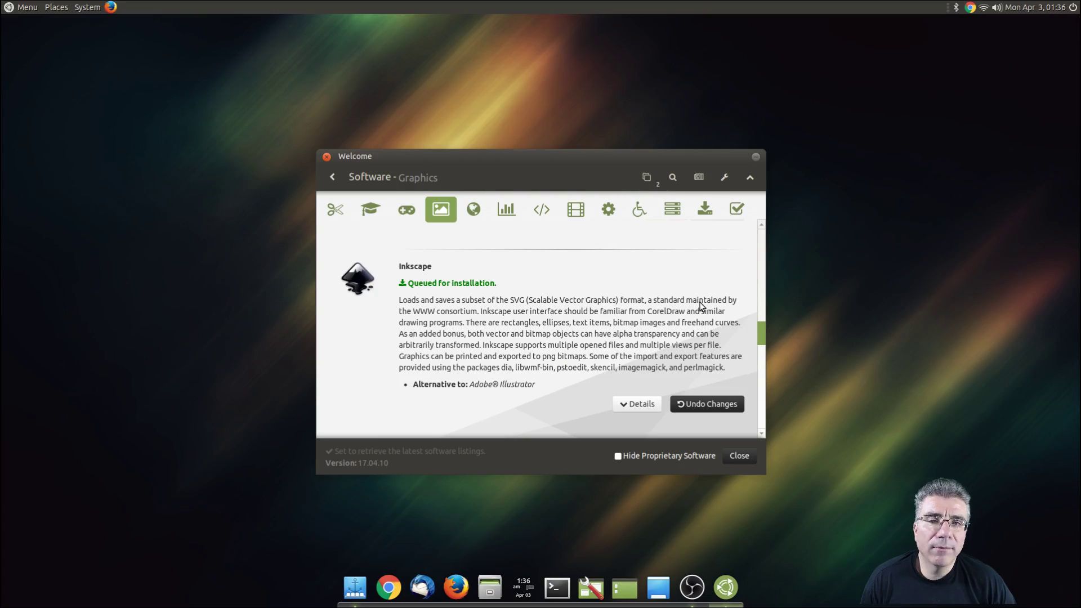
Step: Apply the Bulk Queue, authorise with the account password, and finish installing Blender and Inkscape
click(647, 179)
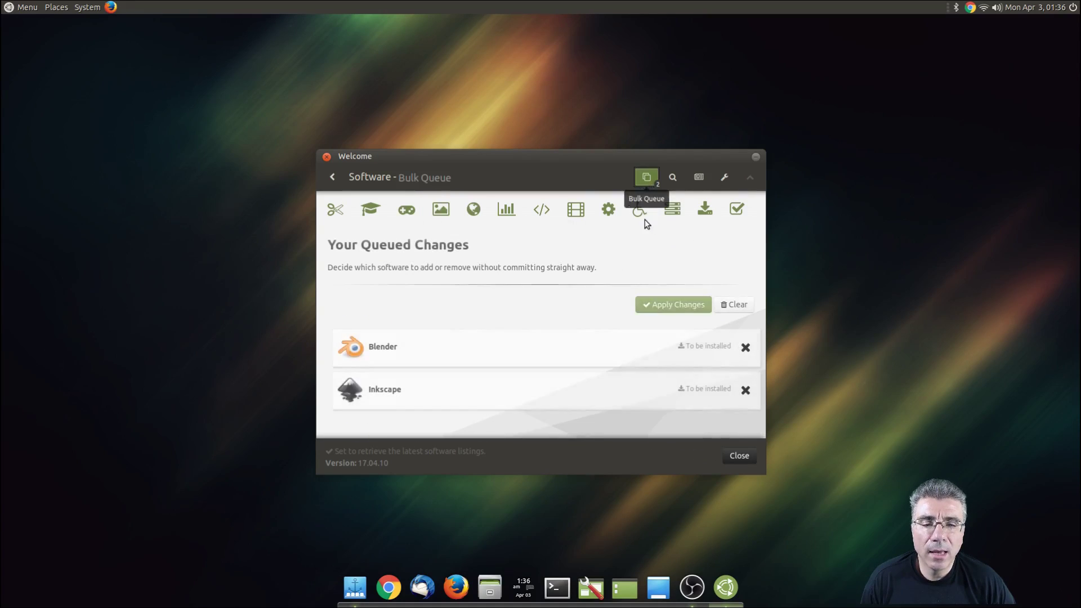
click(671, 310)
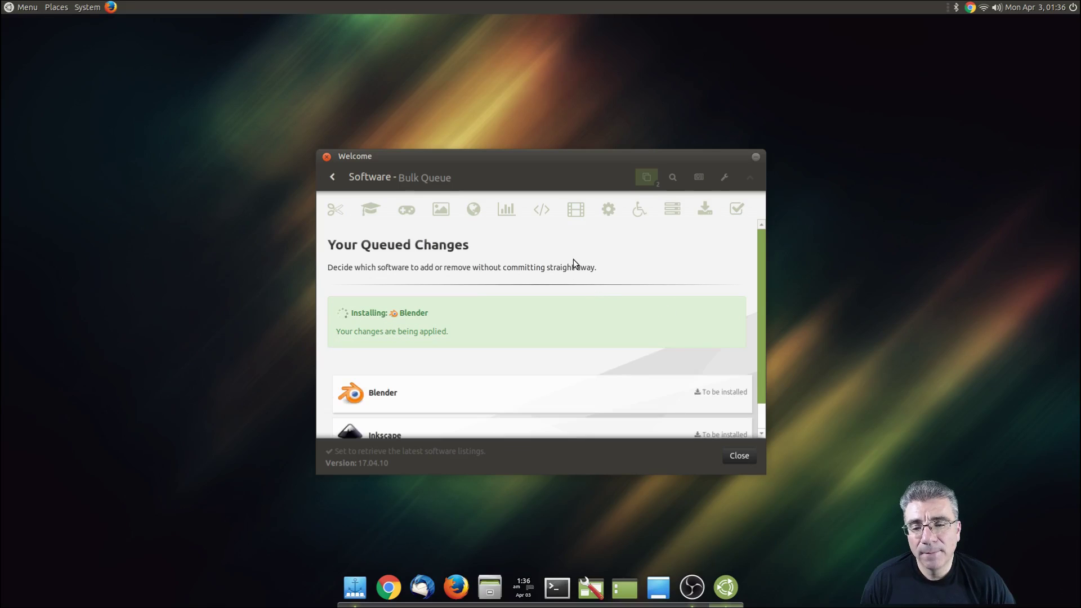
text(•••)
key(Return)
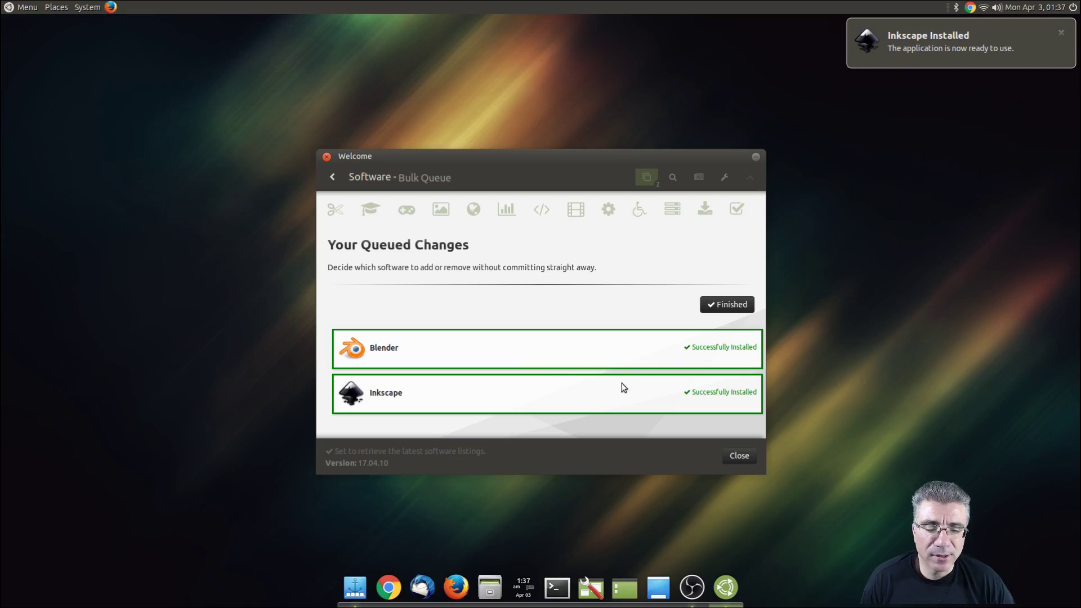
click(729, 305)
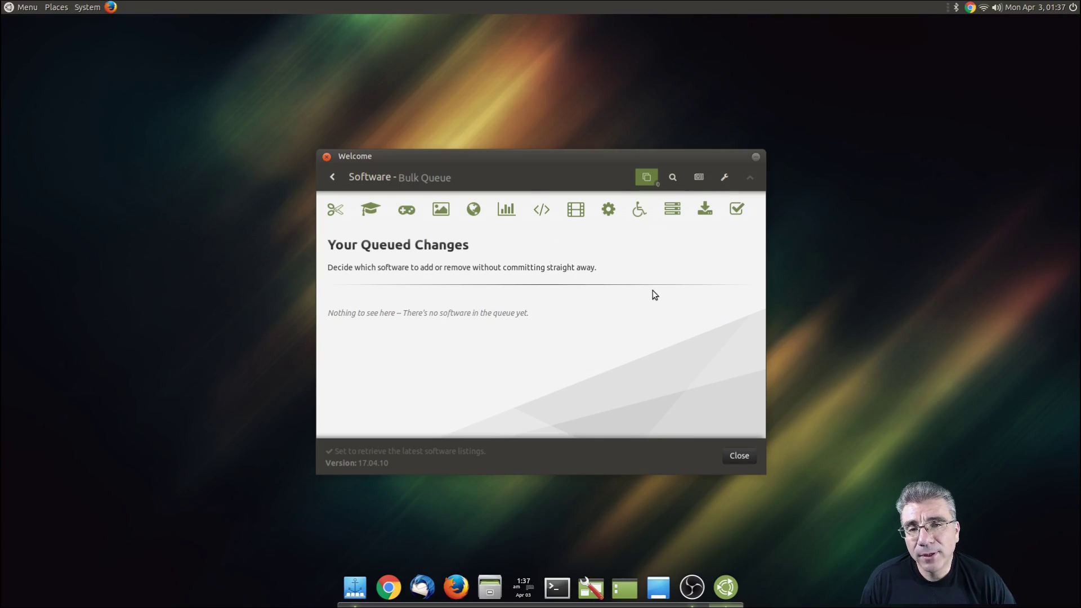
Step: Switch the Software Boutique to the Sound & Video category
click(581, 211)
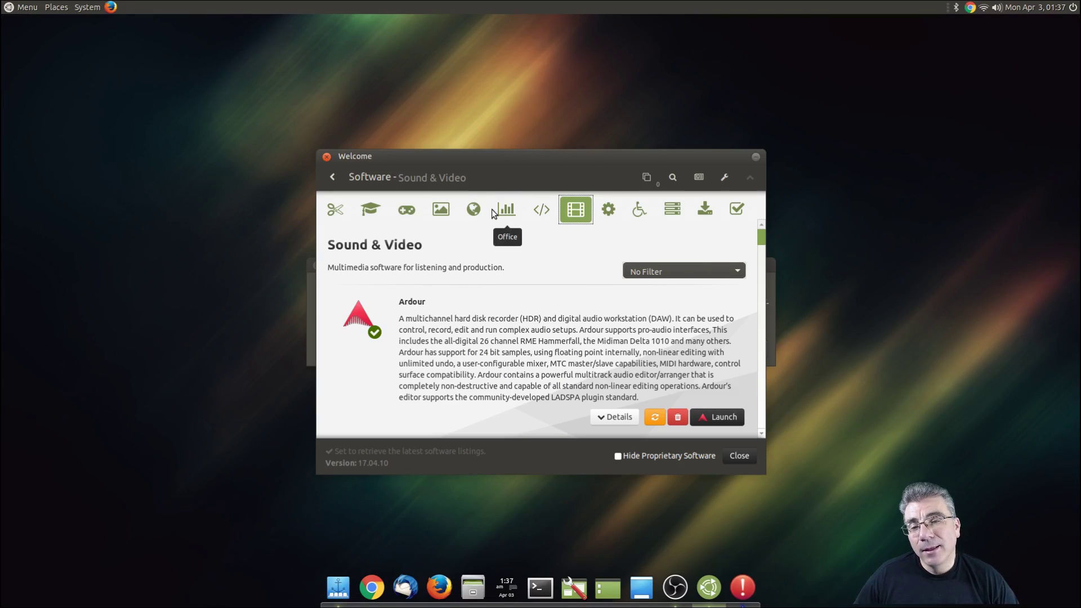
click(477, 210)
scroll(566, 288, down, 10)
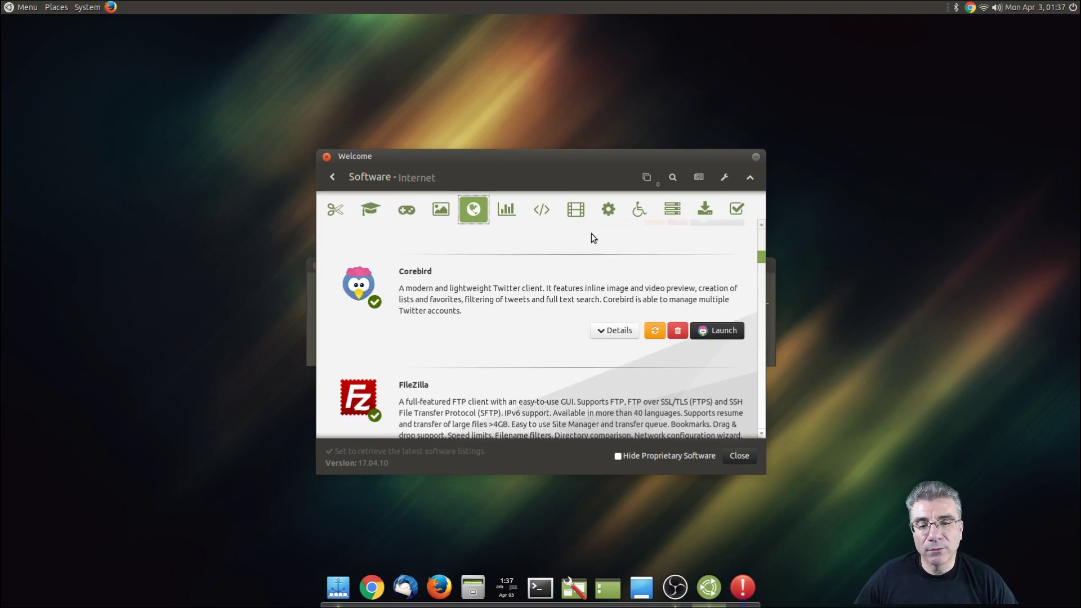
click(576, 210)
scroll(677, 381, down, 10)
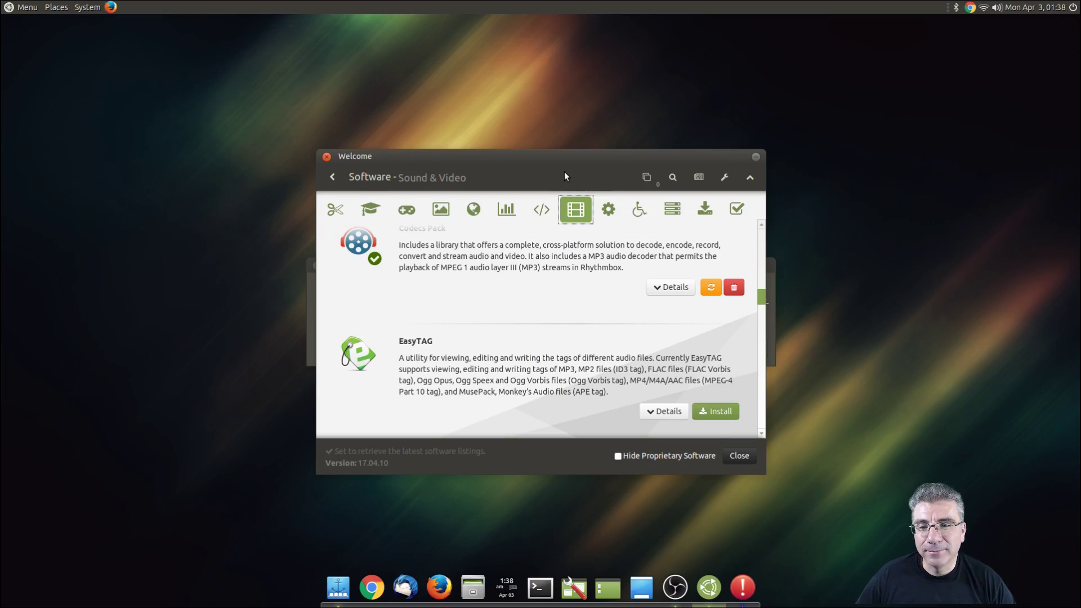
double_click(529, 157)
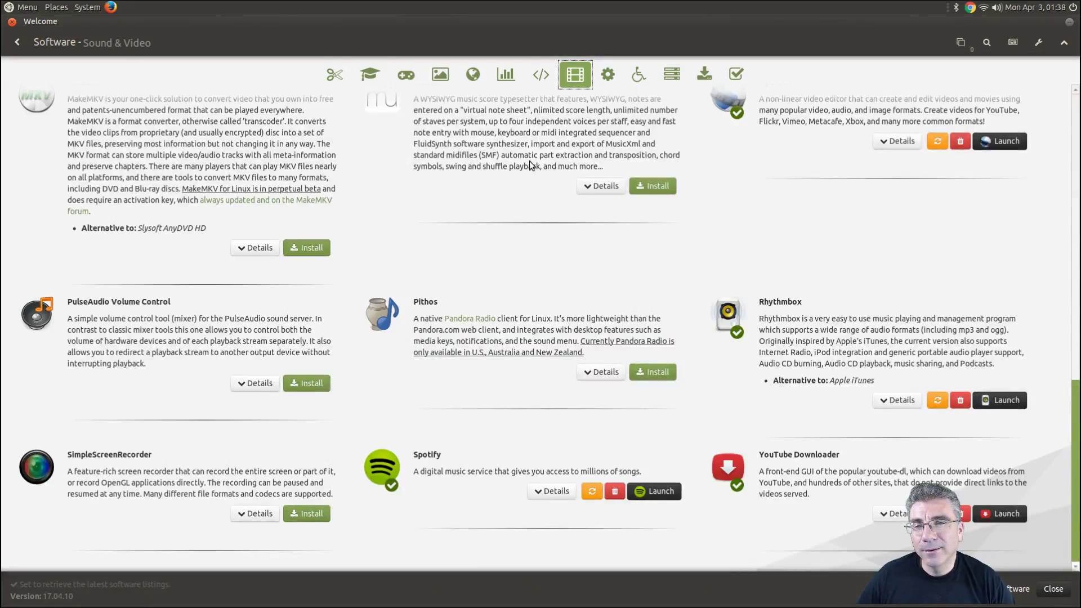
scroll(532, 275, up, 3)
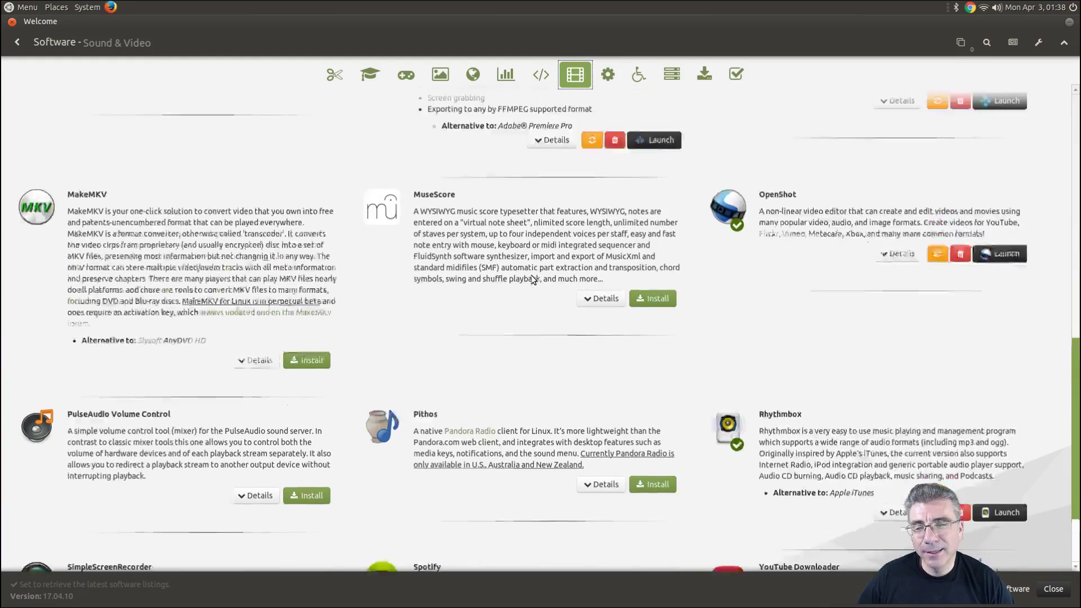
scroll(532, 279, up, 10)
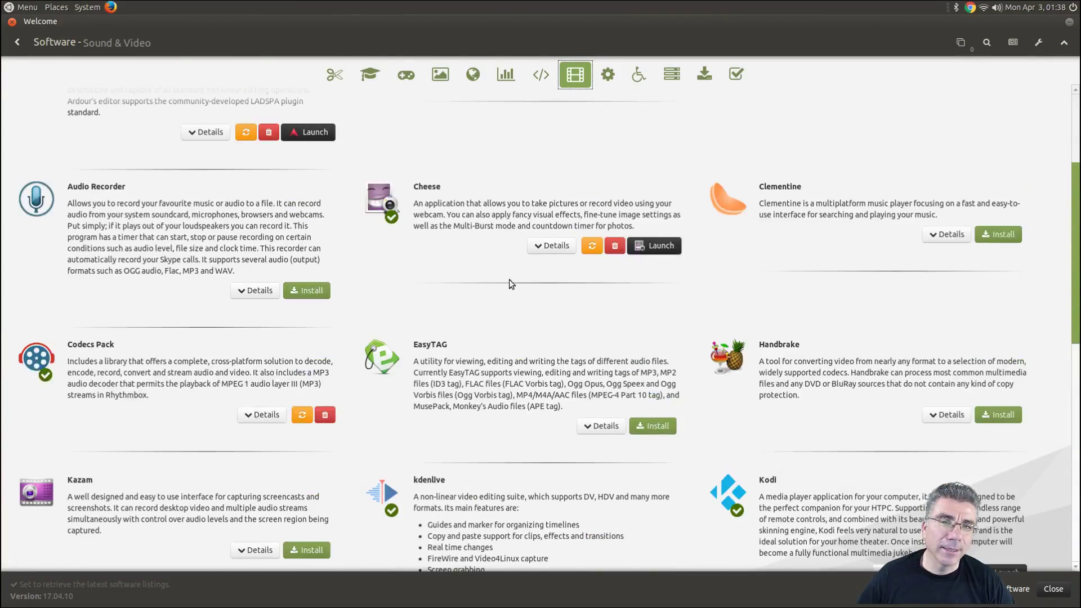
scroll(506, 276, up, 4)
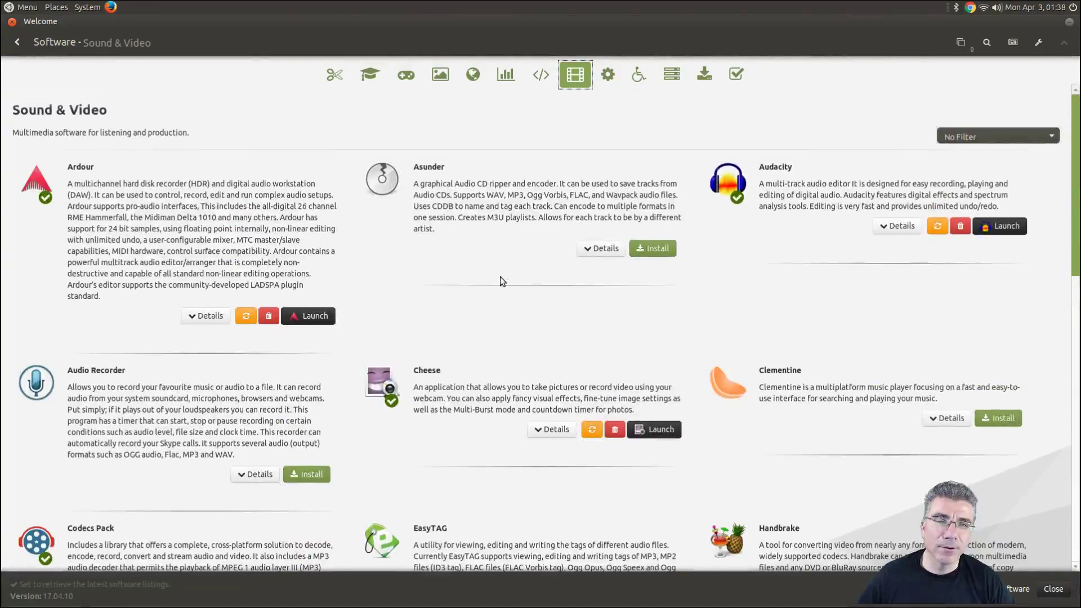
double_click(525, 19)
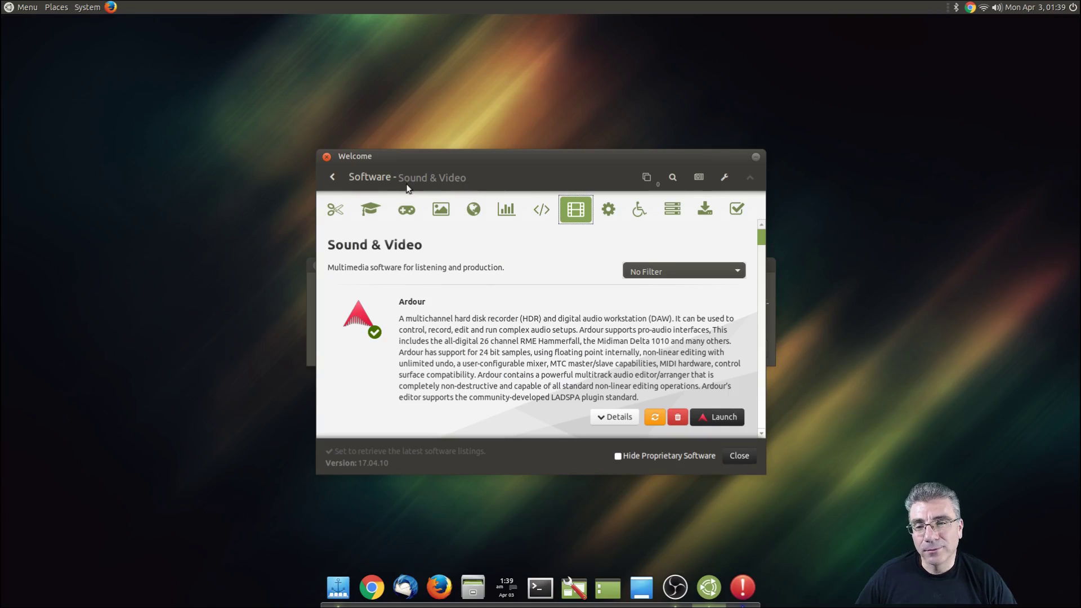
Step: Return to Getting Started and scroll through the System Specifications page
click(333, 176)
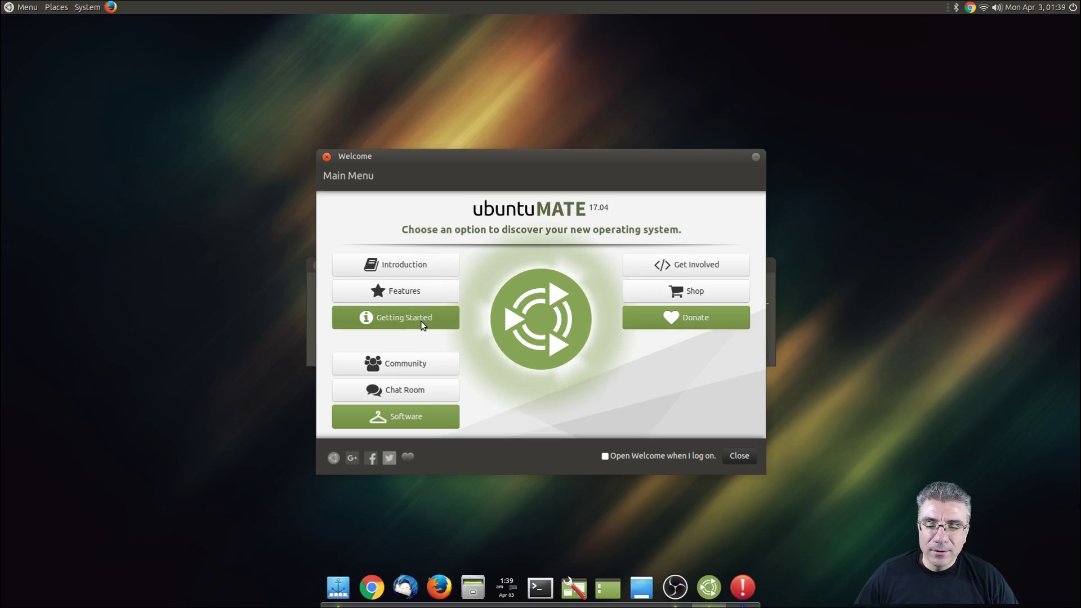
click(422, 320)
scroll(546, 349, down, 1)
click(415, 409)
scroll(579, 322, down, 6)
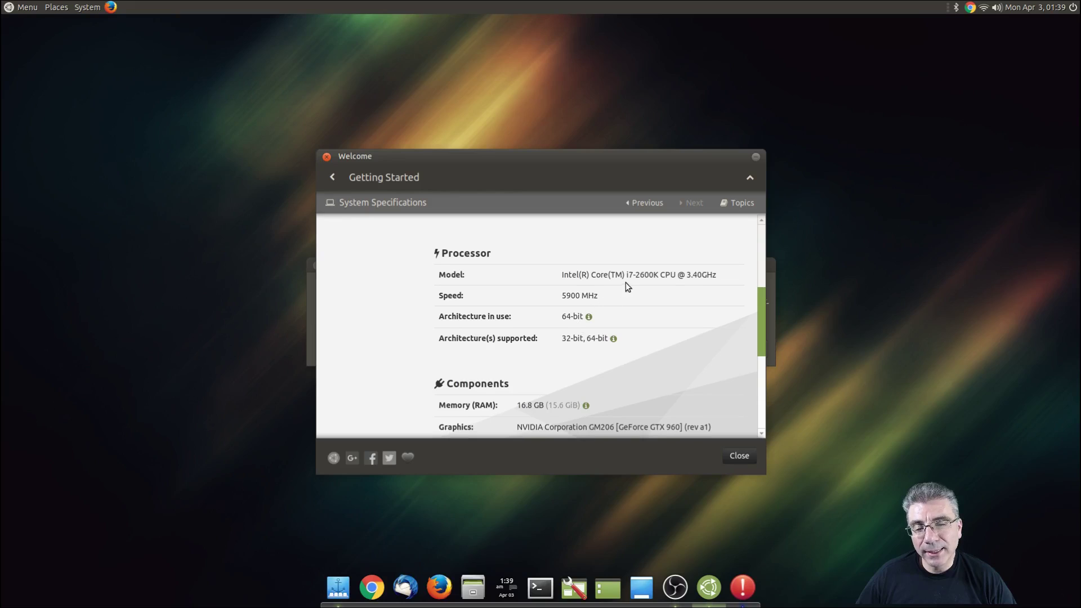
scroll(618, 285, down, 3)
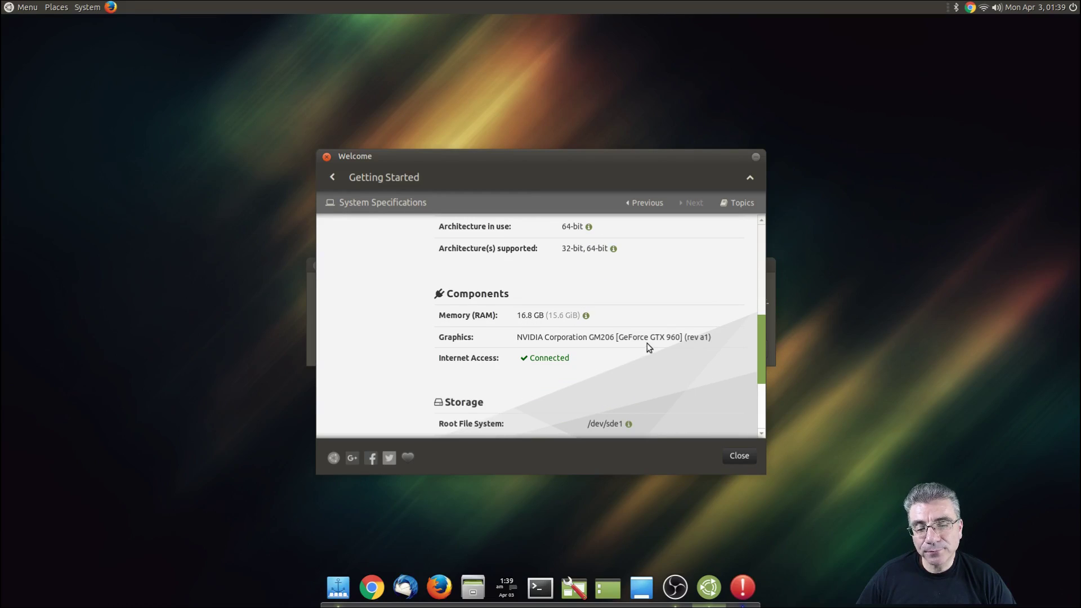
scroll(647, 340, down, 3)
scroll(647, 339, up, 7)
scroll(643, 333, up, 4)
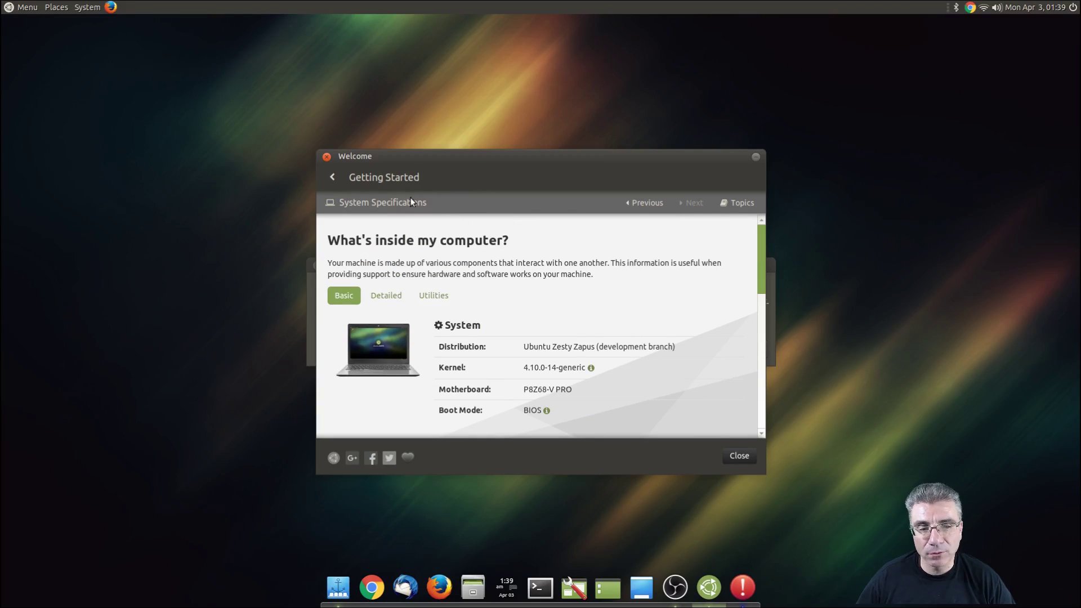
Step: Close the Welcome window and ignore the Low Disk Space warning
click(326, 157)
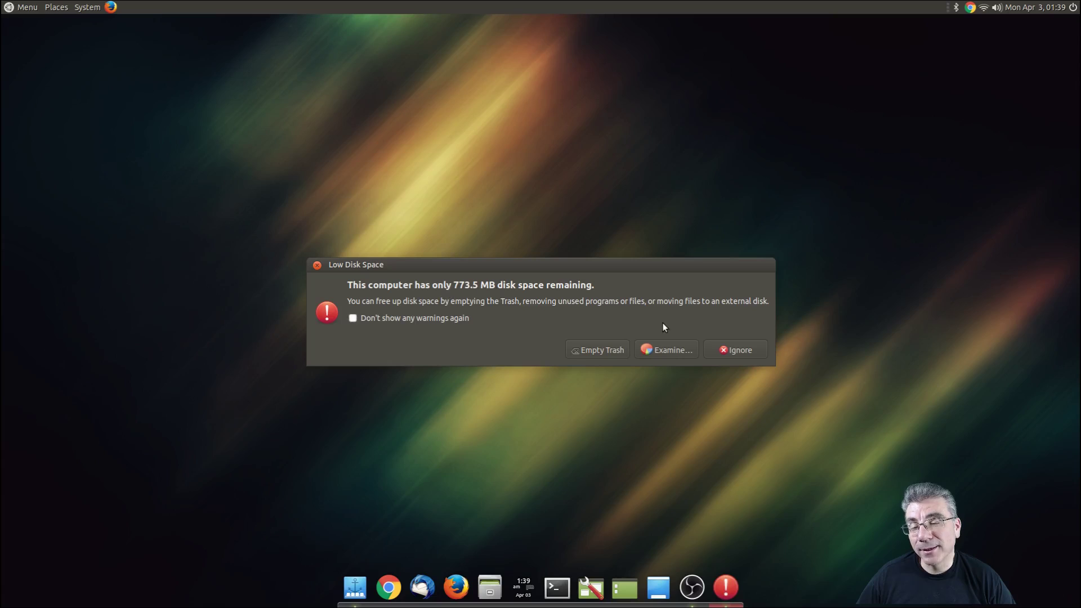
click(735, 350)
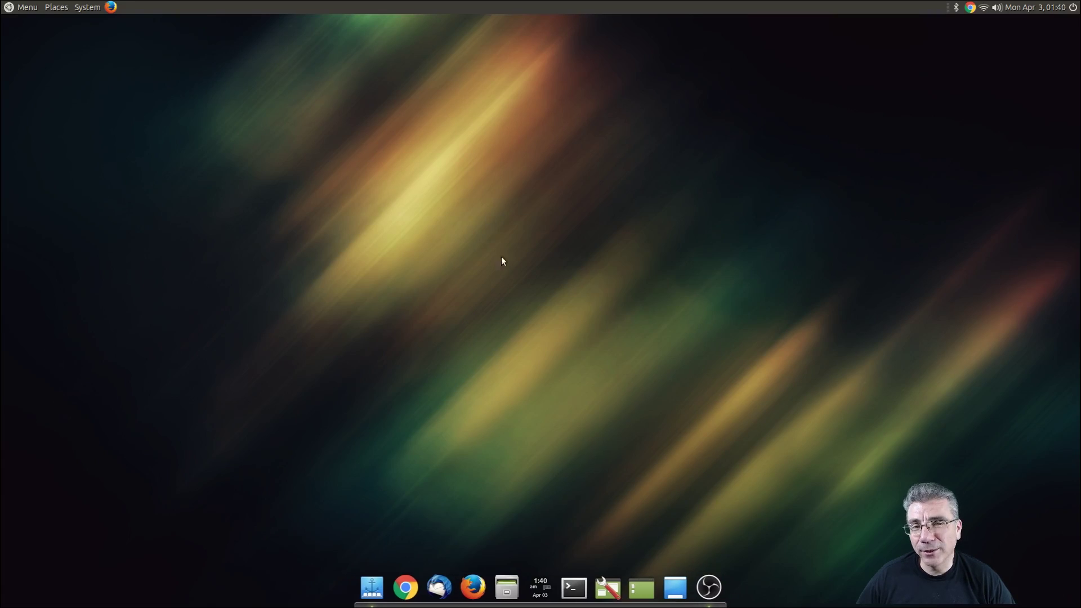